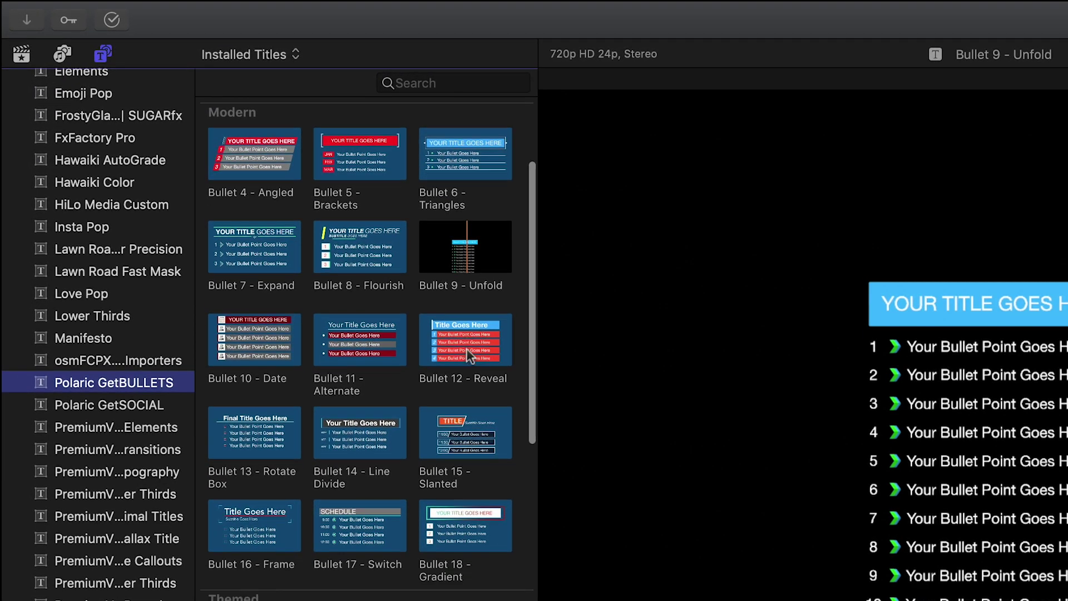
pyautogui.scroll(-5, 466, 348)
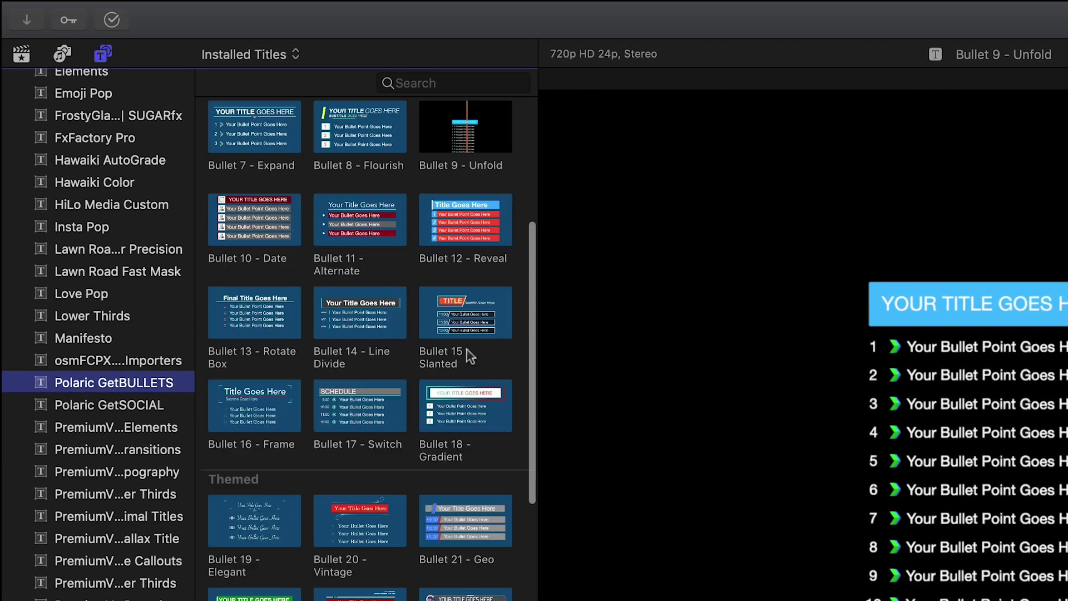
pyautogui.scroll(-5, 467, 348)
pyautogui.scroll(-3, 466, 347)
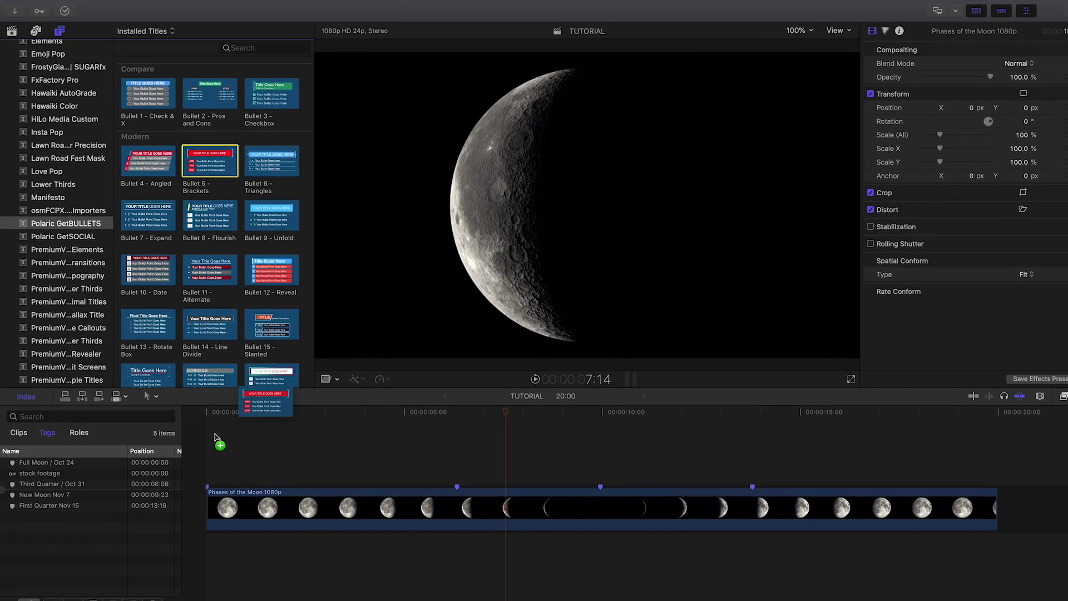
# - Place the Bullet 5 - Brackets title above the moon clip and extend it to the clip's end
pyautogui.moveTo(247, 202); pyautogui.dragTo(203, 454)
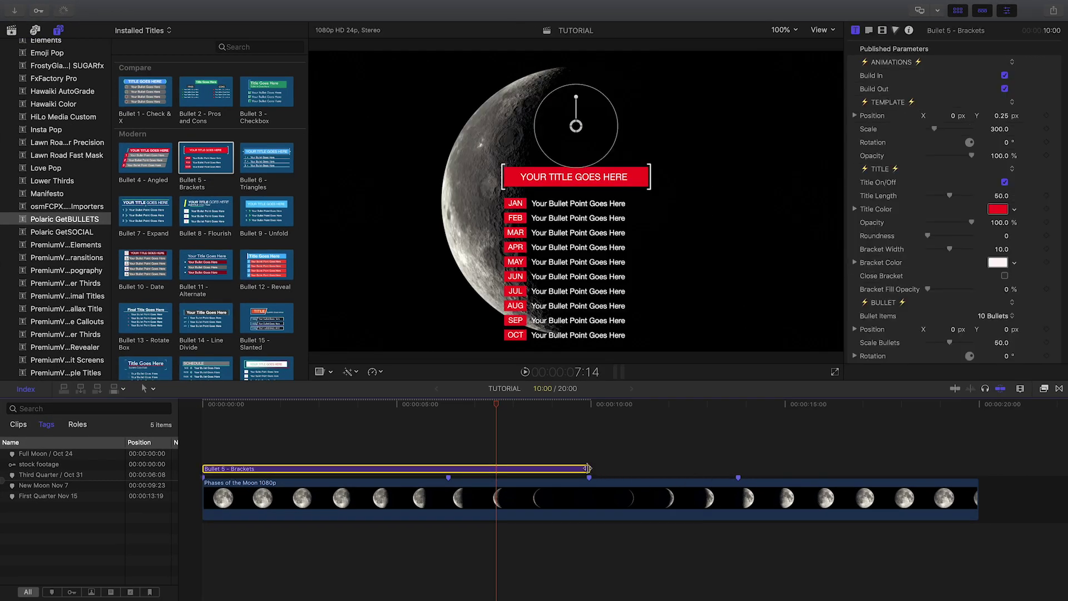
pyautogui.moveTo(589, 469); pyautogui.dragTo(736, 468)
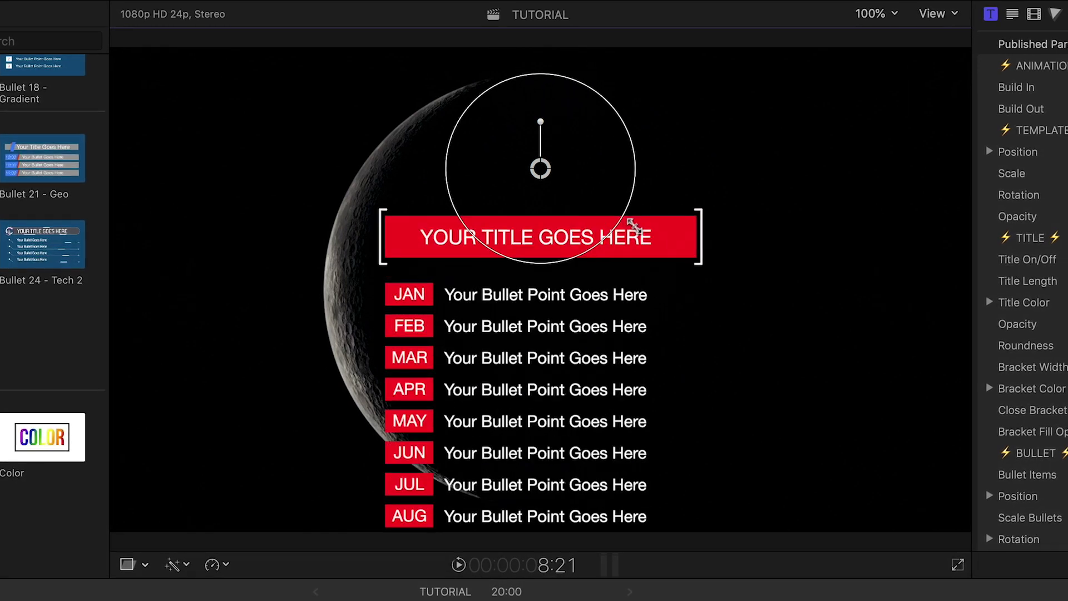
# - Enlarge the bracket title on screen and reduce Bullet Items from 10 to 4 Bullets
pyautogui.moveTo(540, 123)
pyautogui.mouseDown()
pyautogui.moveTo(619, 201)
pyautogui.moveTo(576, 179)
pyautogui.mouseUp()
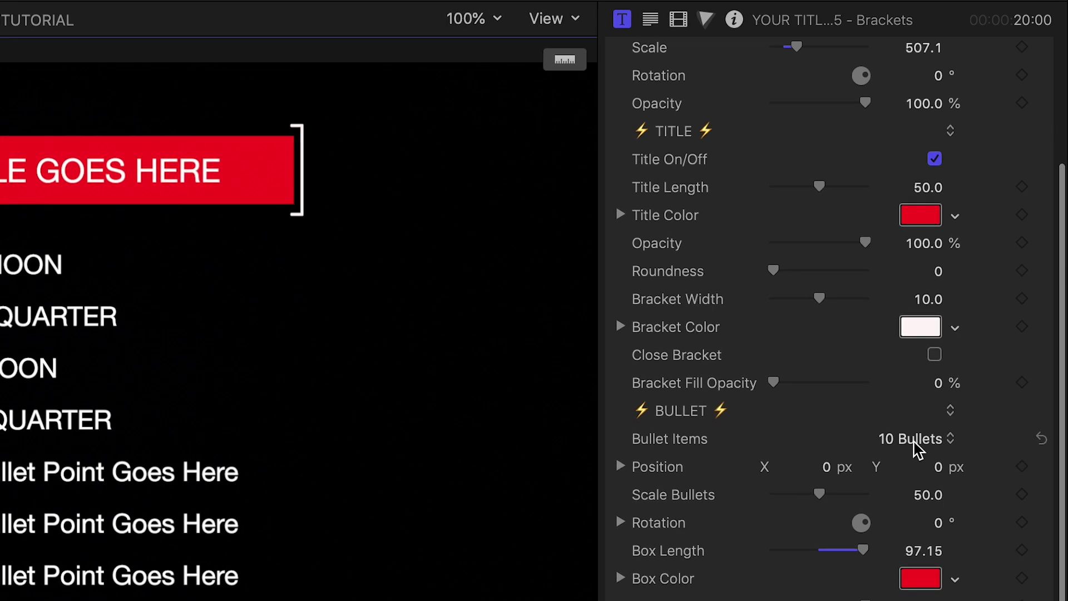
pyautogui.click(914, 439)
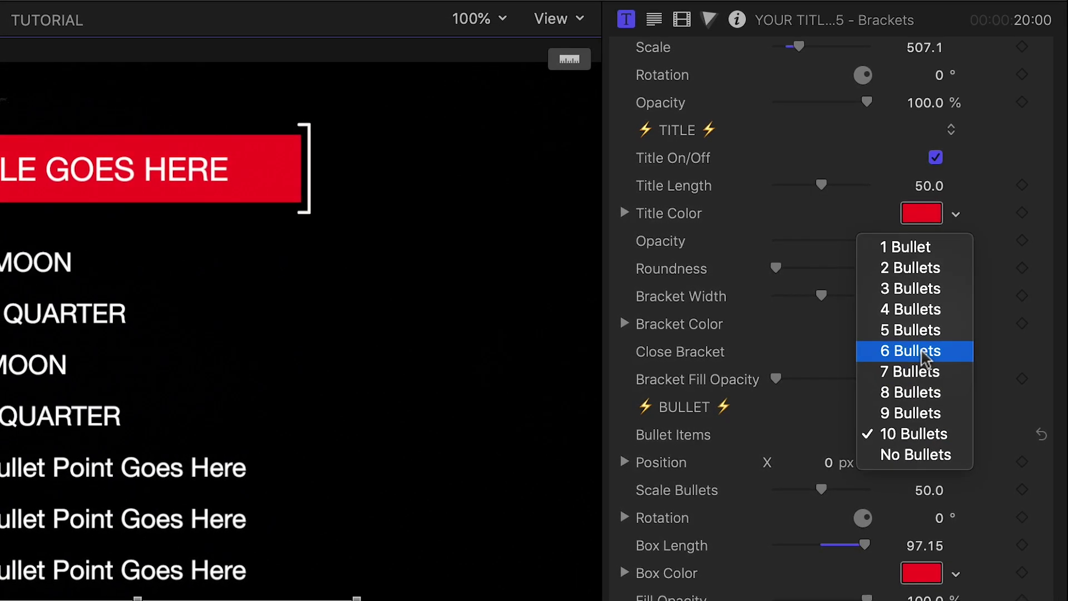
pyautogui.click(910, 309)
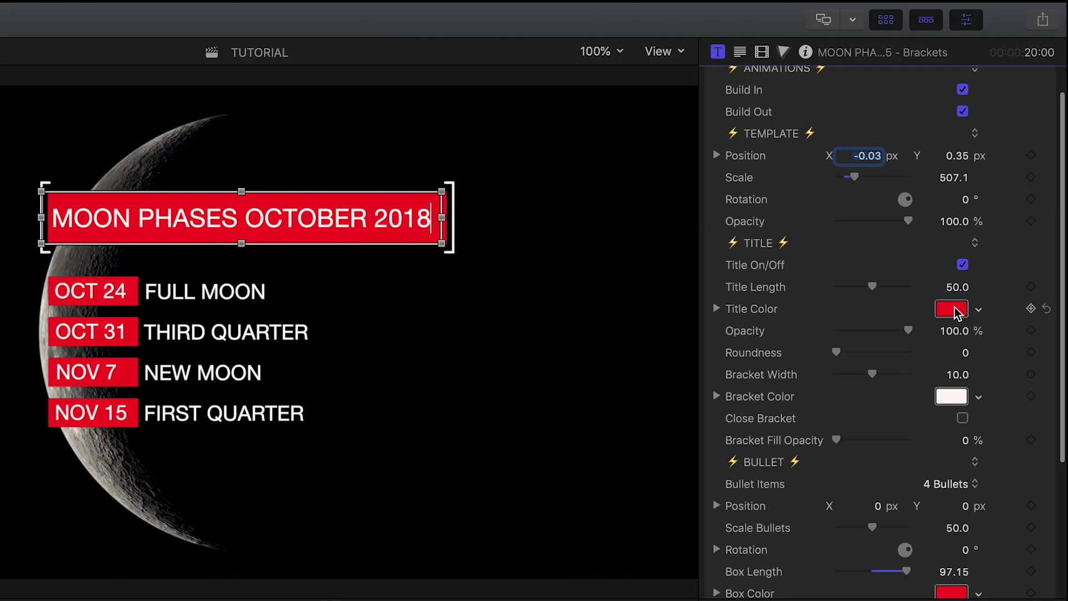
# - Make the title box blue and the title colour a lighter blue
pyautogui.click(953, 310)
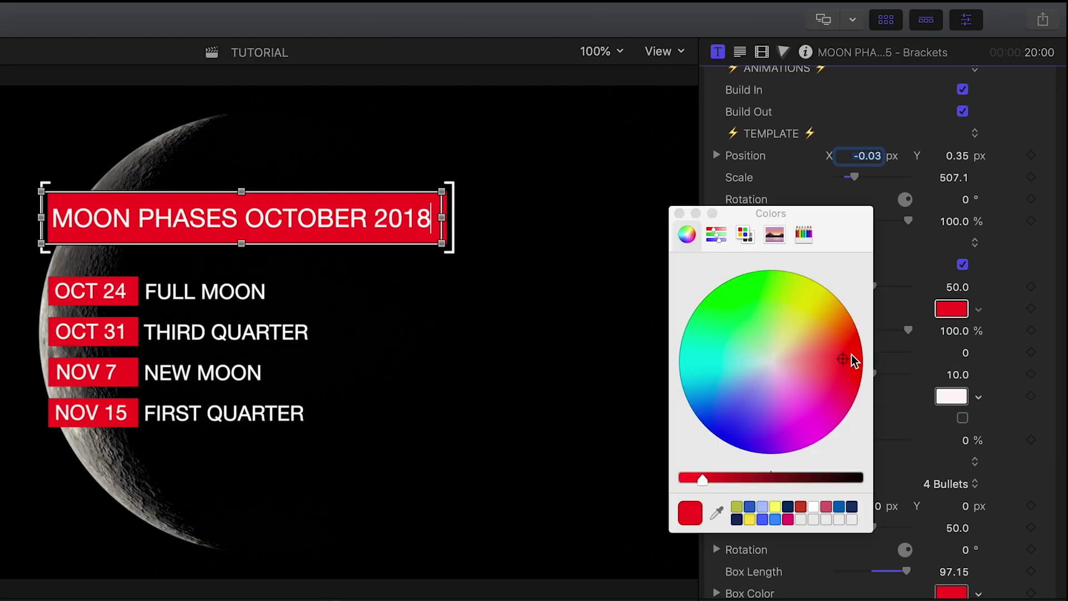
pyautogui.moveTo(714, 433); pyautogui.dragTo(719, 412)
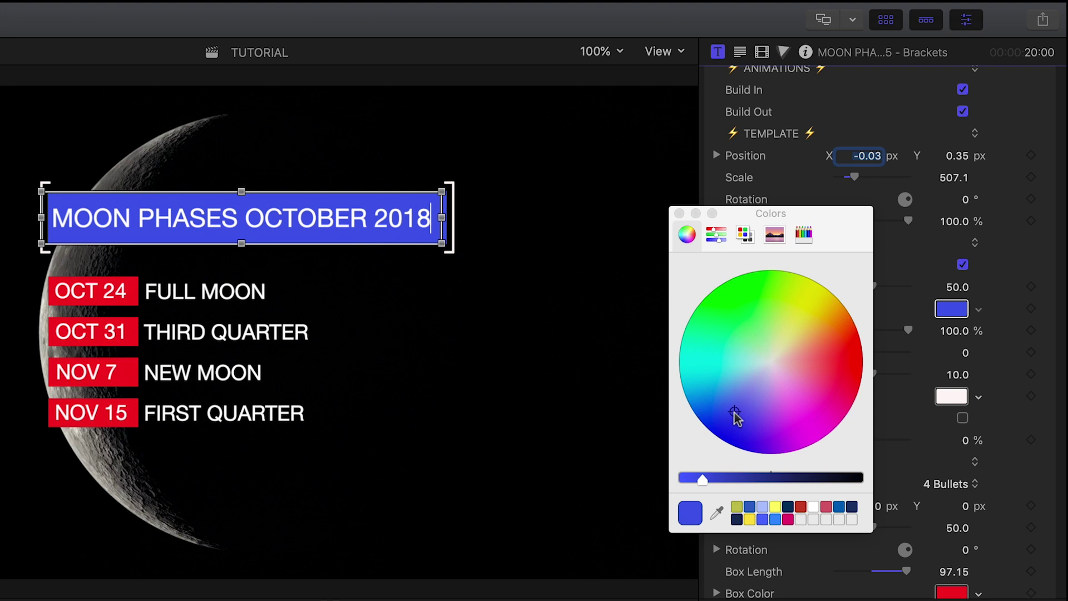
pyautogui.click(774, 519)
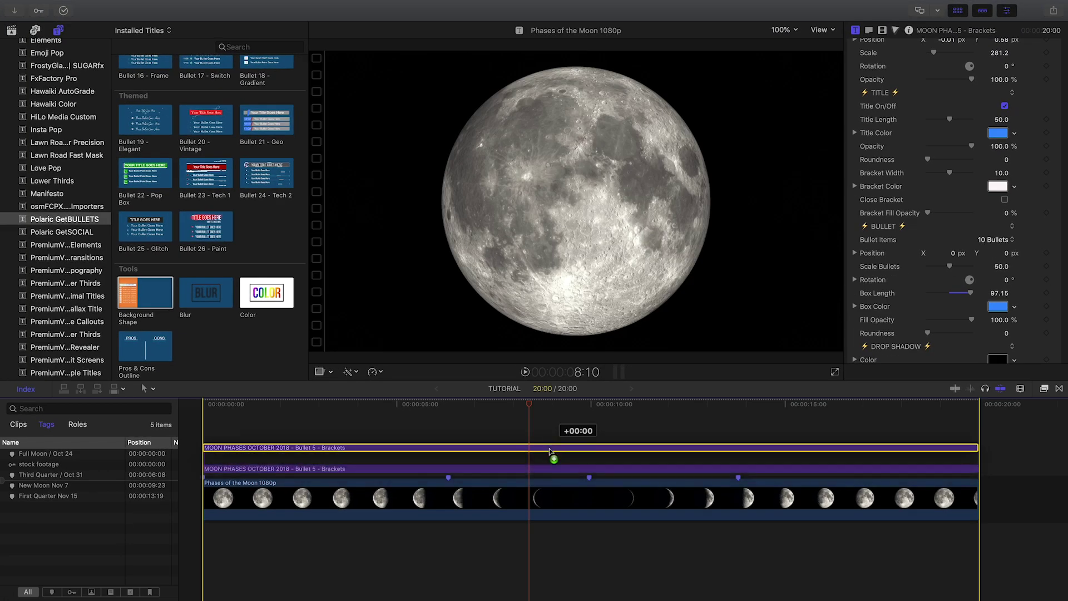
# - Lay a copy of the moon-phase title over the footage and uncheck Title On/Off
pyautogui.moveTo(550, 453); pyautogui.dragTo(548, 455)
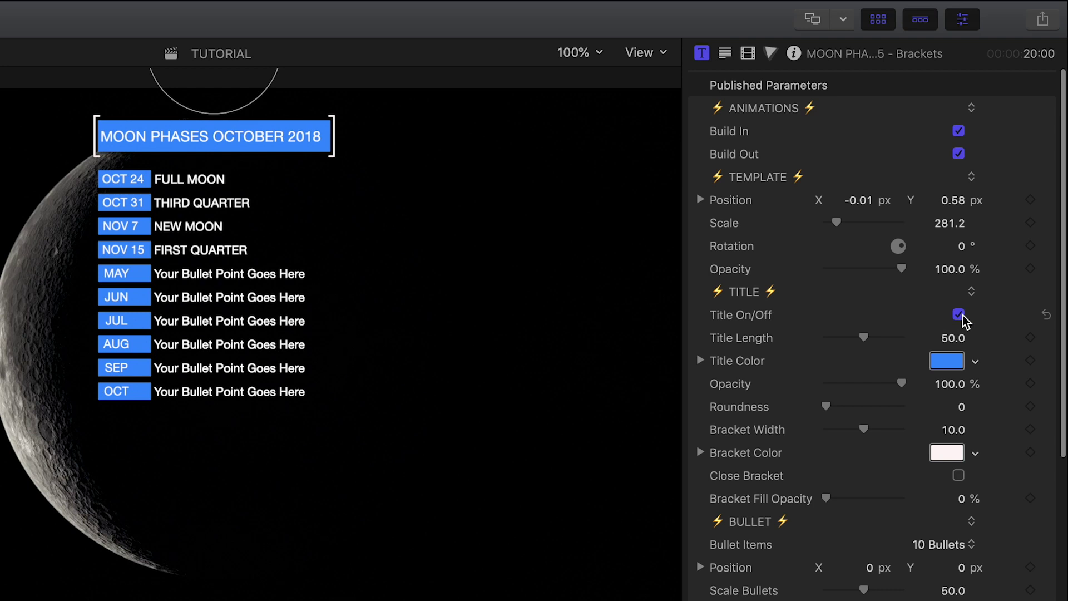
pyautogui.click(959, 315)
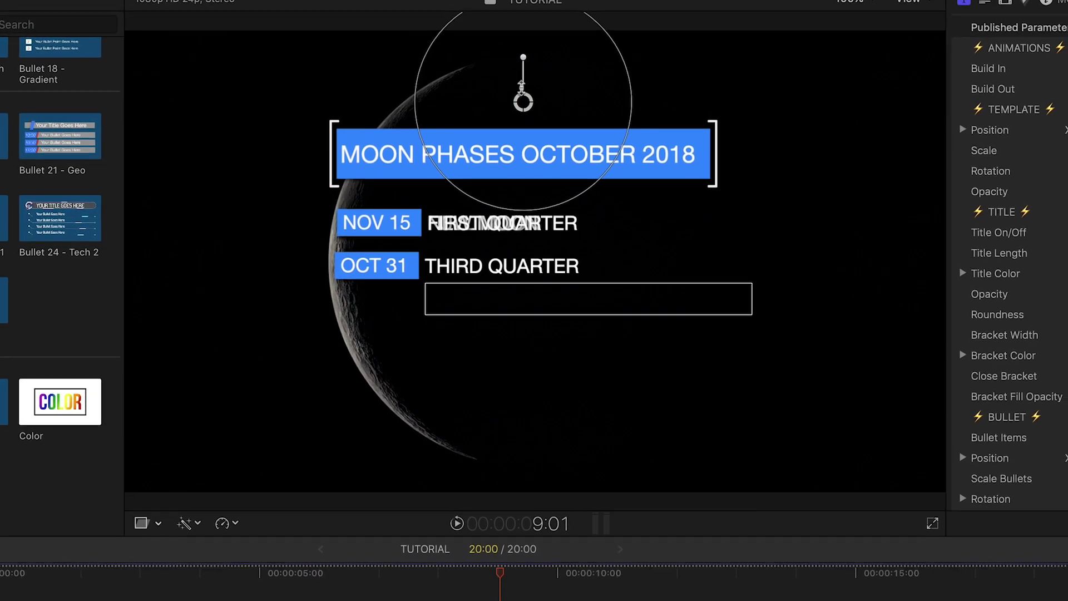
# - Move the copies' bullets into rows under the heading and stagger two clips' start times
pyautogui.moveTo(524, 104); pyautogui.dragTo(520, 179)
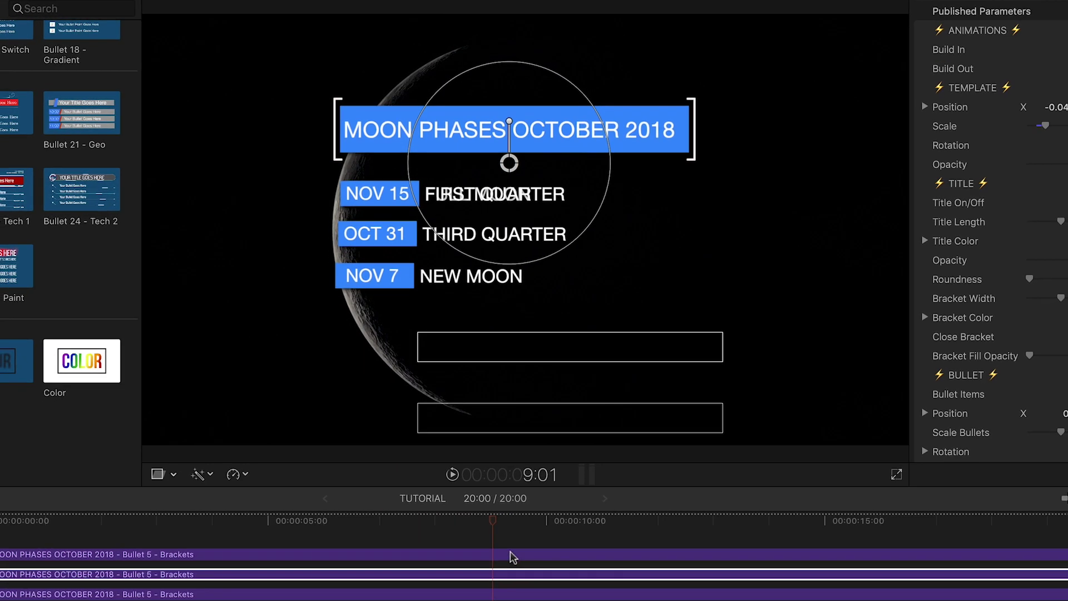
pyautogui.moveTo(509, 167); pyautogui.dragTo(512, 104)
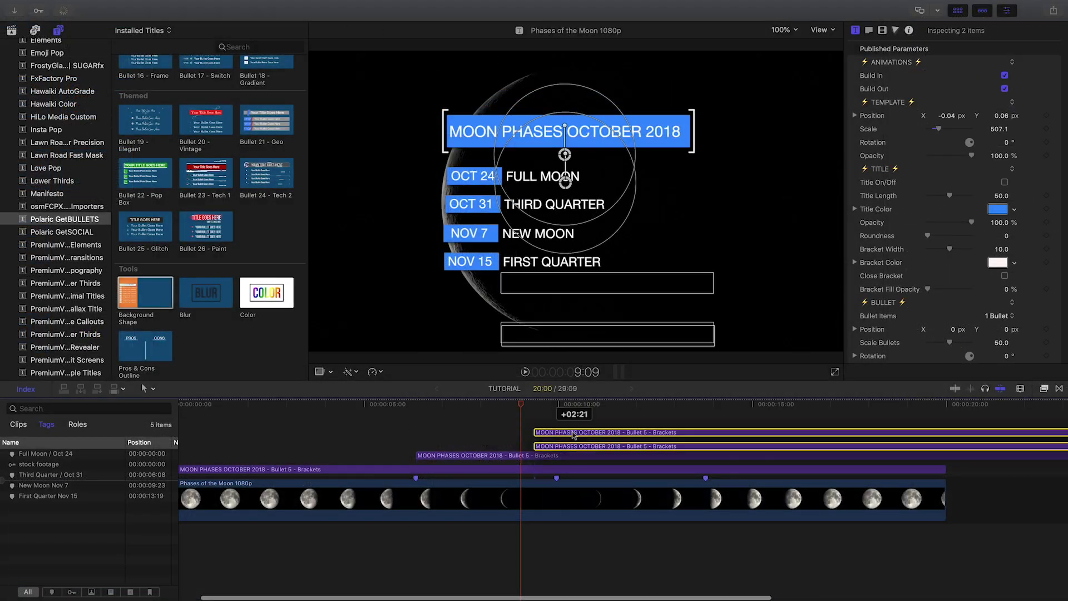
pyautogui.moveTo(574, 431); pyautogui.dragTo(597, 428)
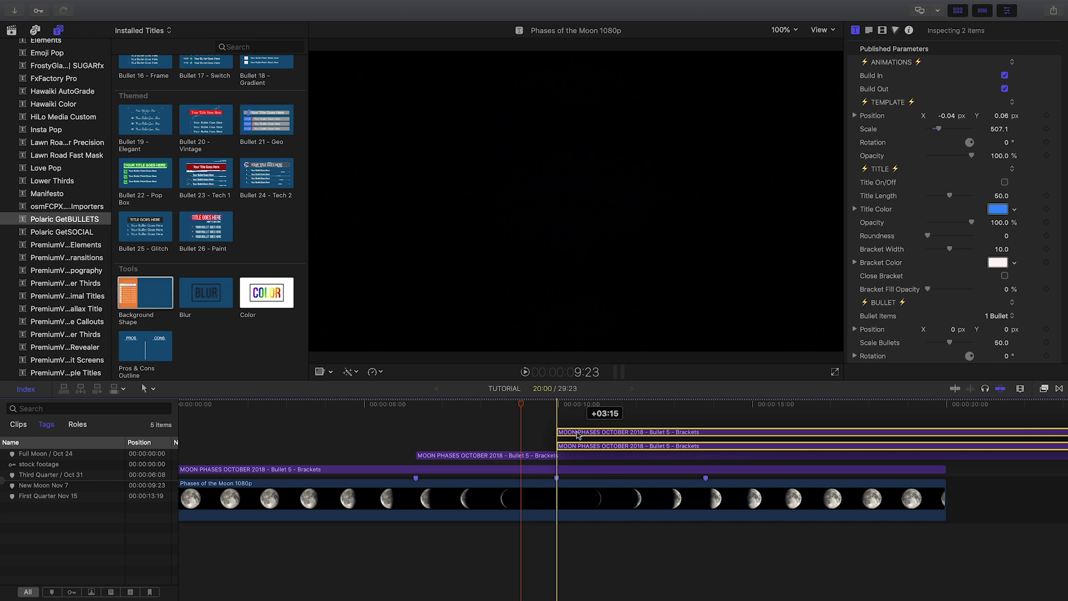
pyautogui.click(608, 443)
pyautogui.hotkey('shift', 'z')
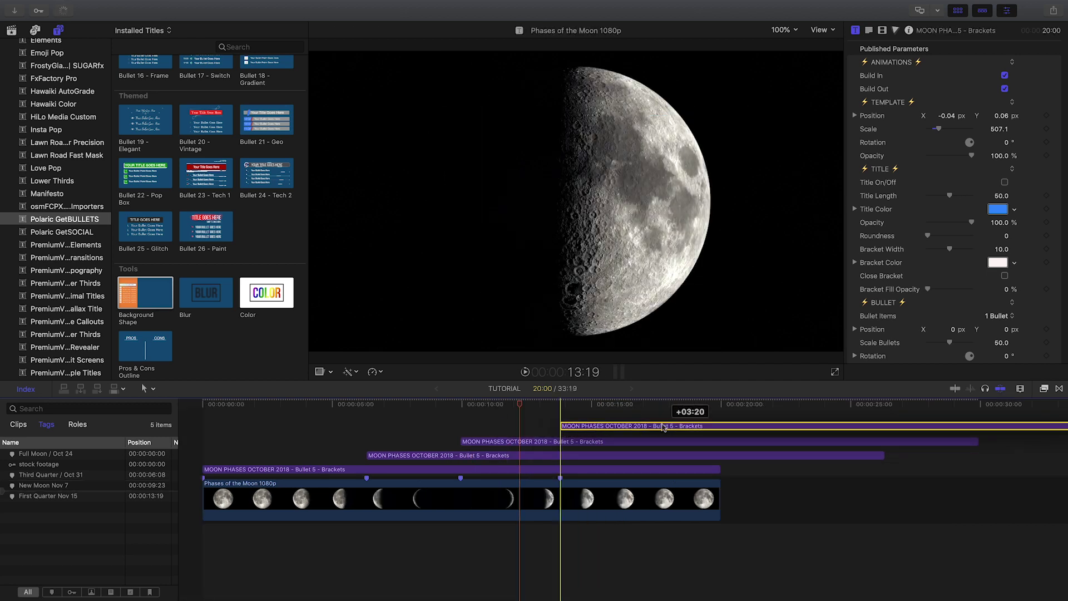